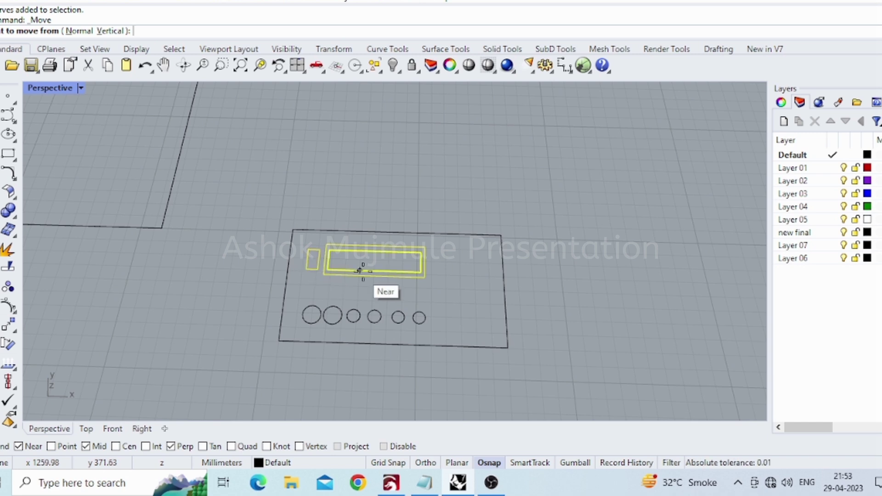
Try moving the display rectangles and the small rectangle farther right inside the panel, and undo the move
click(390, 254)
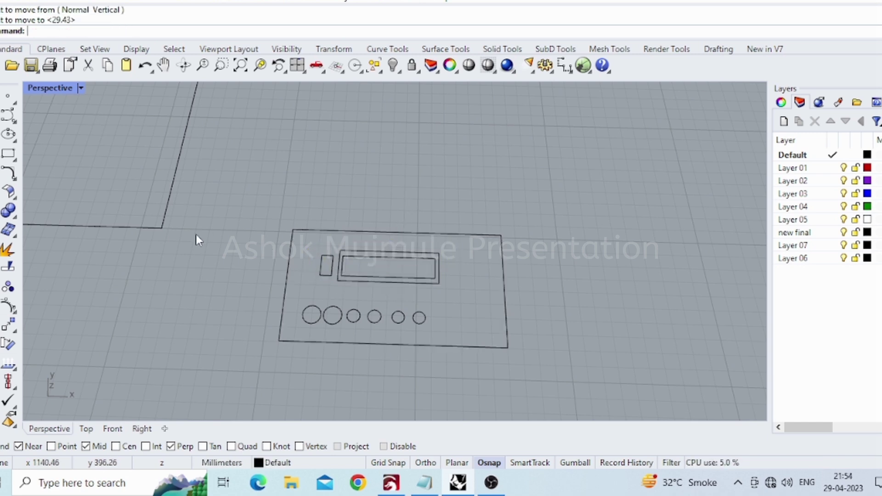
key(ctrl+z)
key(Escape)
Draw a line along the panel's upper edge and offset it 10 mm into the panel as a guide
click(1, 115)
click(293, 231)
click(501, 235)
right_click(571, 227)
click(501, 237)
click(550, 273)
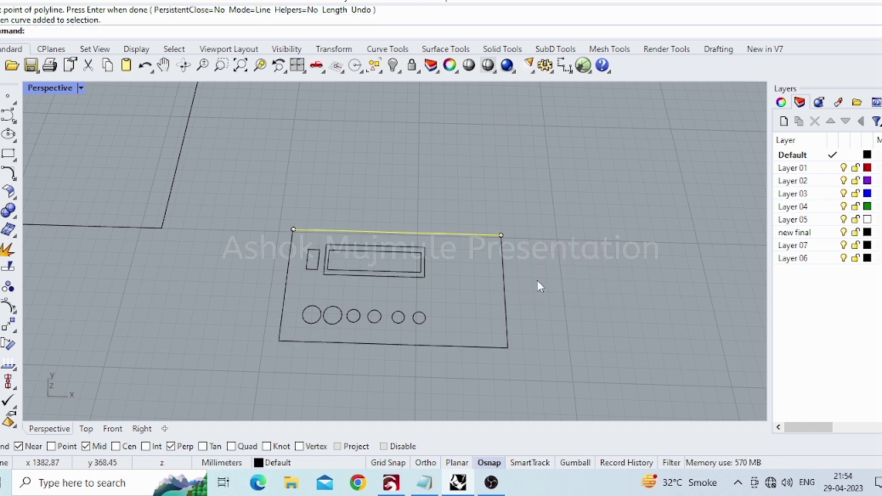
text(Offset)
key(Return)
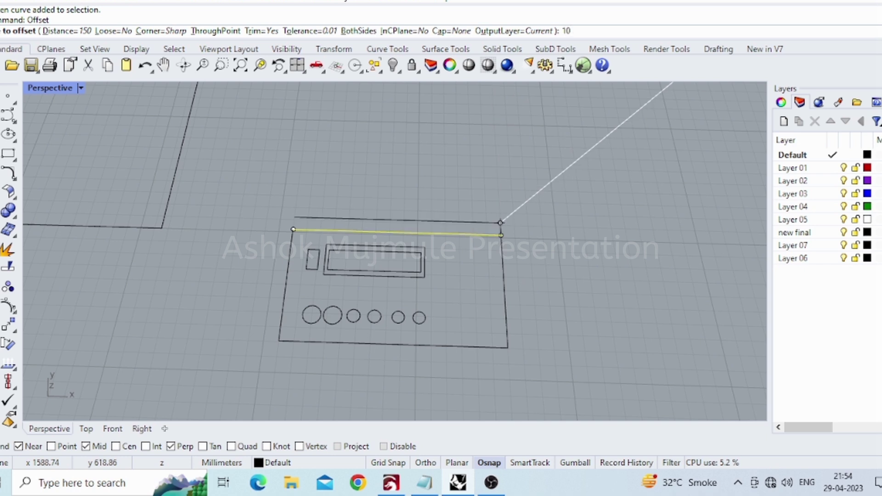
click(452, 264)
Move the display and small rectangles so the outer display's upper midpoint meets the guide line's midpoint, and delete the guide
drag(447, 292, 299, 259)
click(8, 324)
click(376, 246)
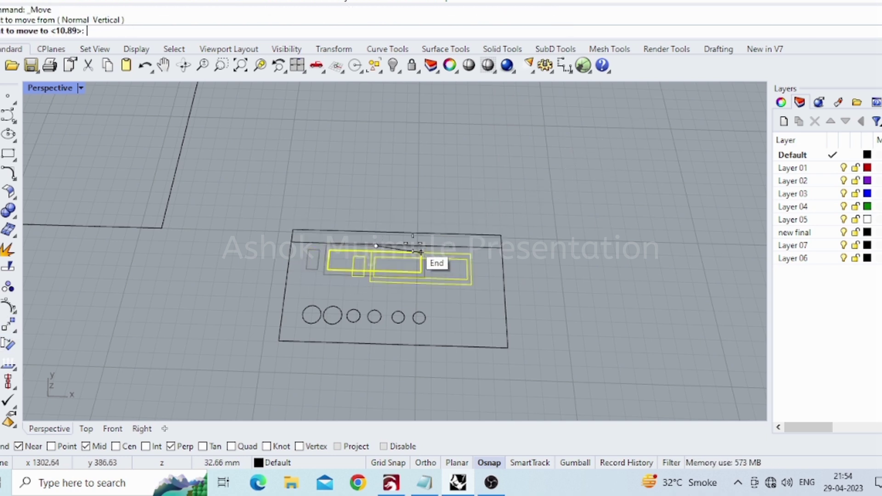
click(397, 244)
click(476, 250)
key(Delete)
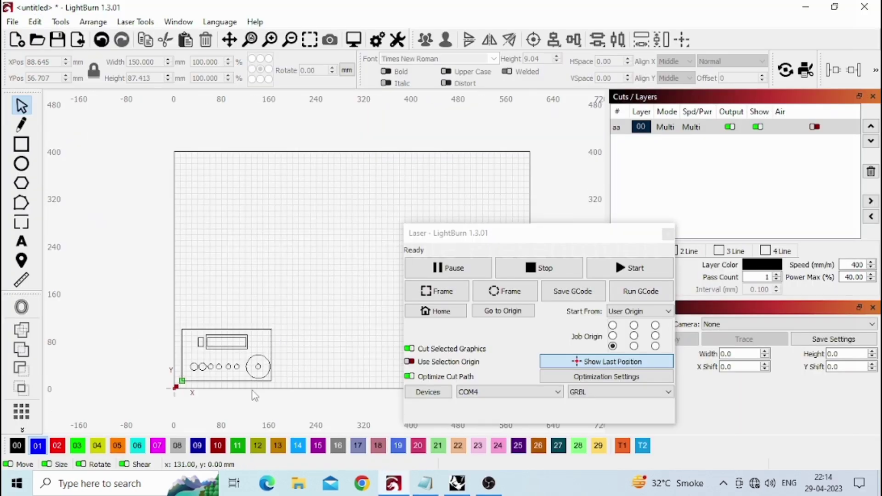
Add the text "SANCHI Digital" above the display on layer 01, about 39 mm wide and centred at X 88, Y 94
scroll(224, 381, up, 4)
drag(433, 237, 562, 245)
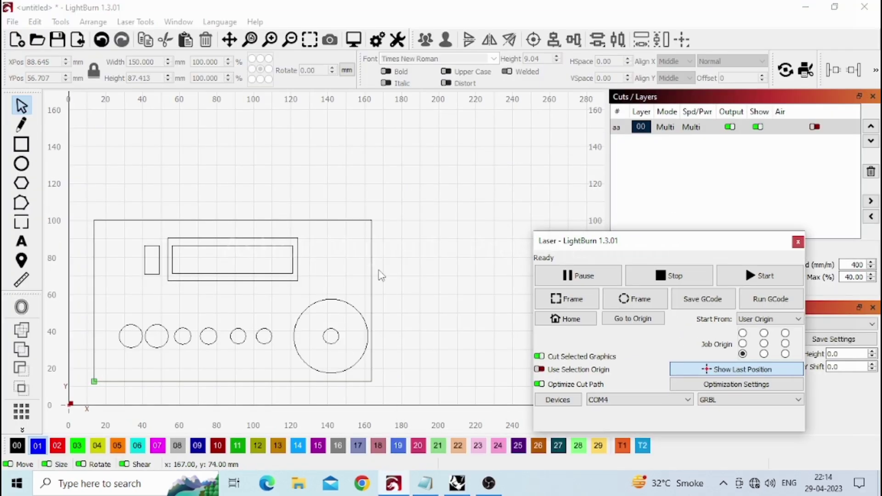
click(21, 243)
click(202, 230)
text(SANCHI Digital)
click(21, 109)
drag(203, 231, 232, 232)
drag(293, 218, 233, 232)
click(316, 187)
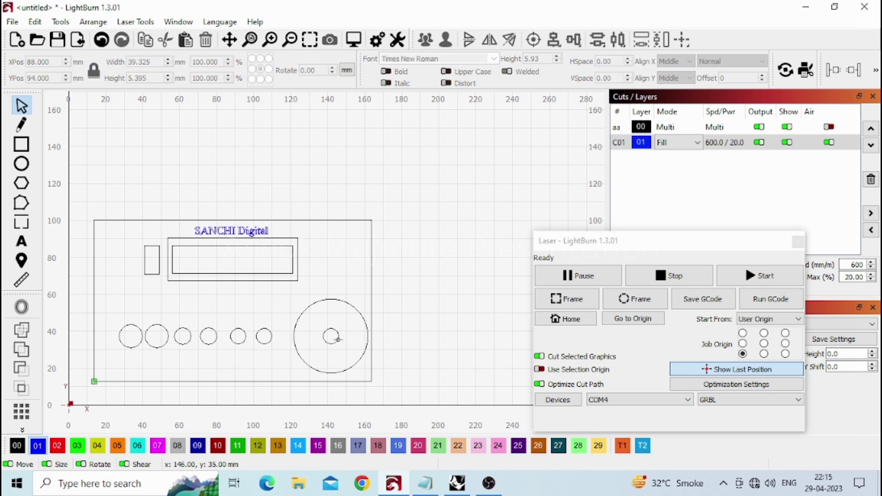
Add the label "MIC" below and centred between the two larger circles of the row, sized smaller than the title
click(21, 241)
click(136, 366)
text(MIC)
click(22, 112)
drag(137, 370, 163, 339)
scroll(128, 375, up, 2)
drag(144, 354, 151, 357)
click(173, 367)
Add the label "Music" below the third circle in the row, centred at X 60, Y 24
click(21, 241)
click(217, 356)
text(MUsic)
key(BackSpace)
key(BackSpace)
key(BackSpace)
key(BackSpace)
text(usic)
click(21, 105)
mouse_move(216, 357)
mouse_down()
mouse_move(231, 351)
mouse_move(216, 354)
mouse_up()
click(259, 358)
Add the labels "MIC" and "Echo" below the fourth and fifth circles, level with "Music", with "MIC" centred at X 76, Y 24
click(21, 242)
click(254, 354)
text(MIC)
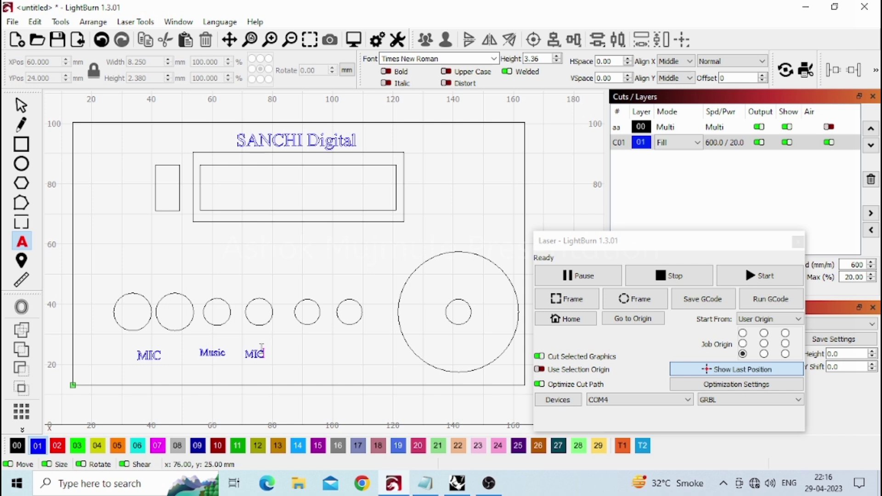
click(307, 351)
text(Echo)
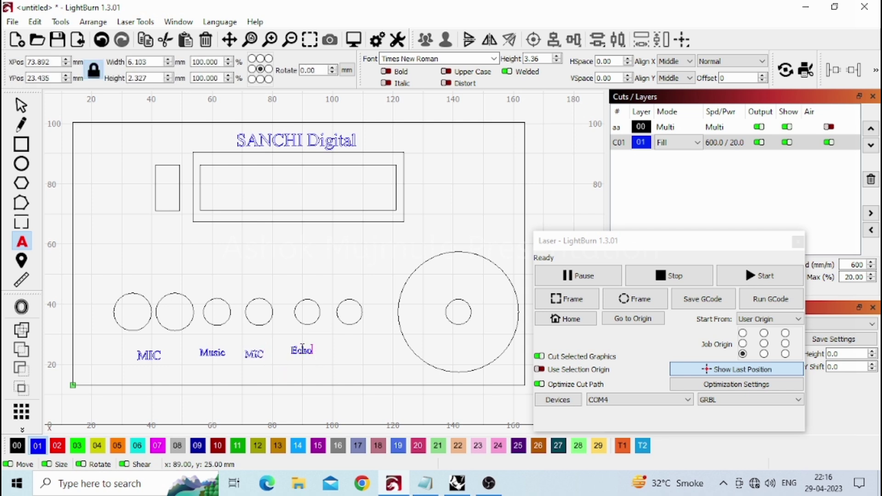
key(Escape)
drag(303, 351, 261, 355)
click(367, 369)
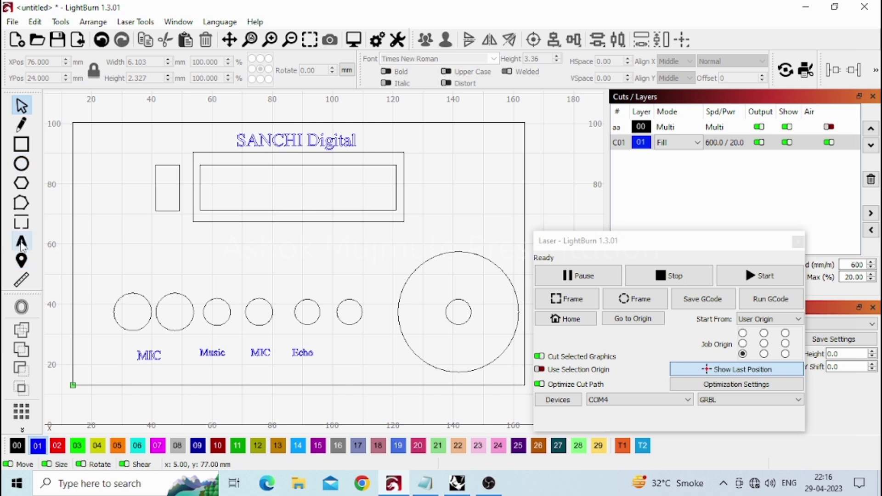
Add the label "Rverb" below the last circle in the row, centred at X 105, Y 24
click(21, 242)
click(335, 358)
text(Rverbb)
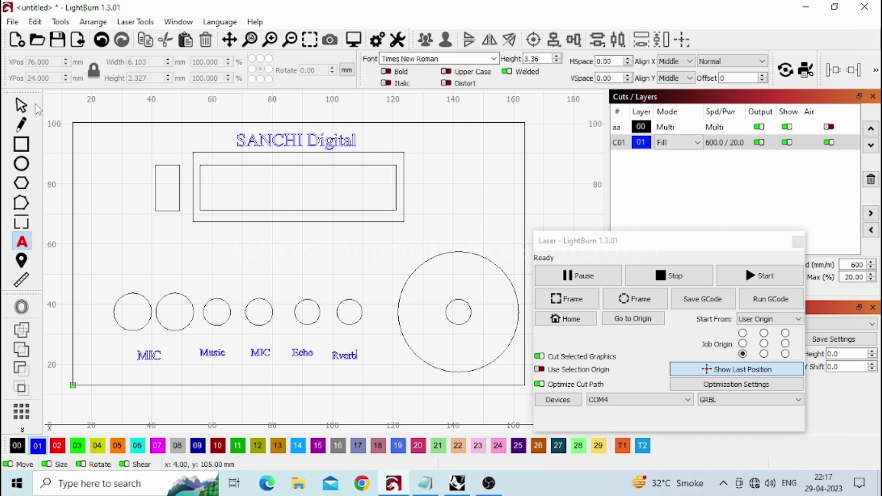
click(21, 105)
drag(345, 358, 352, 360)
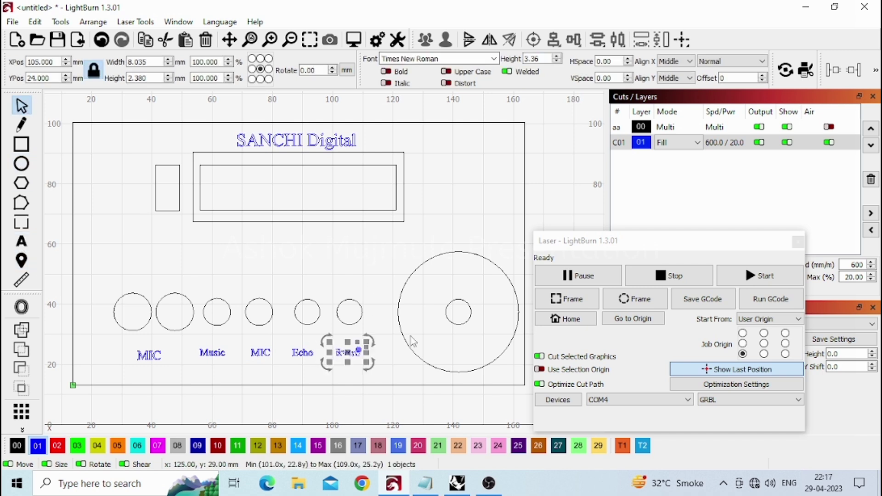
Add the label "MASTER" above the large circle, about 18.6 mm wide and centred at X 142, Y 62
click(21, 241)
click(438, 234)
text(MASTER)
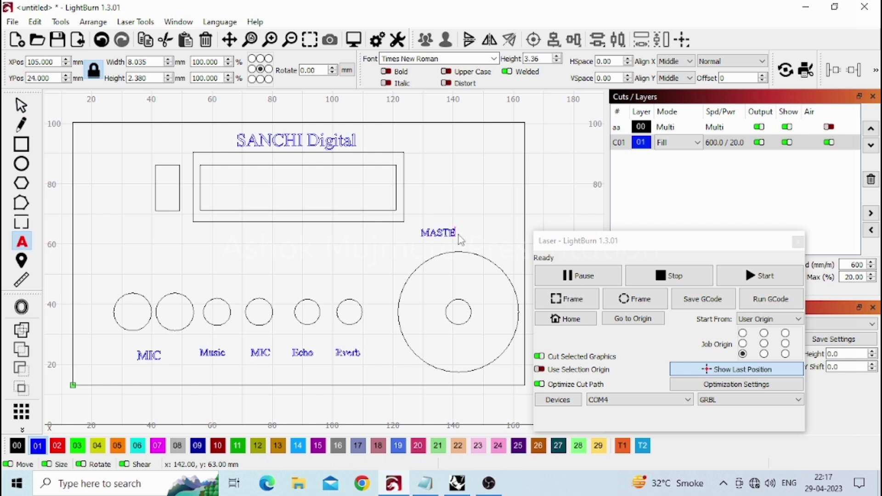
key(Escape)
drag(439, 232, 461, 238)
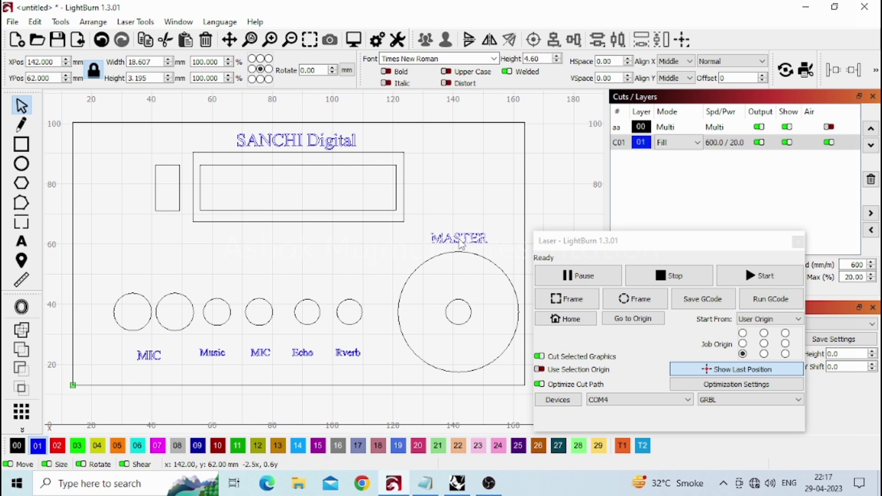
click(448, 306)
Assign the outer display rectangle to layer 03 and turn off that layer's output
click(264, 153)
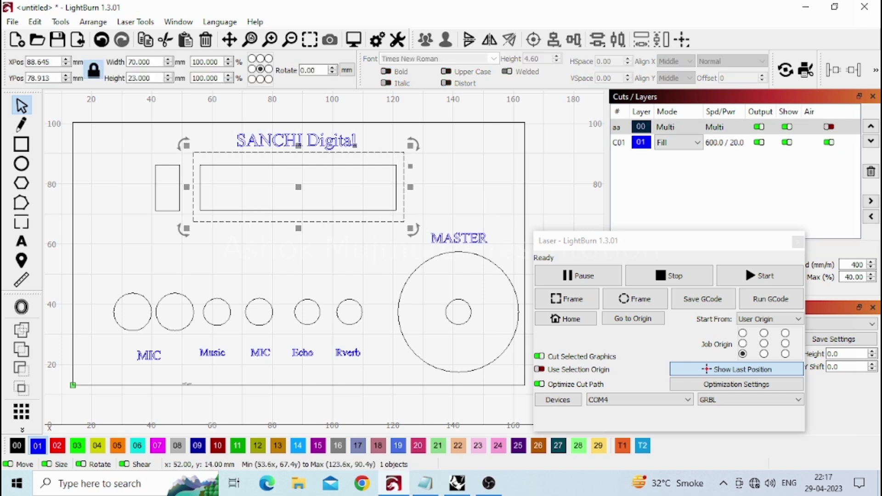
click(78, 445)
click(763, 157)
click(555, 190)
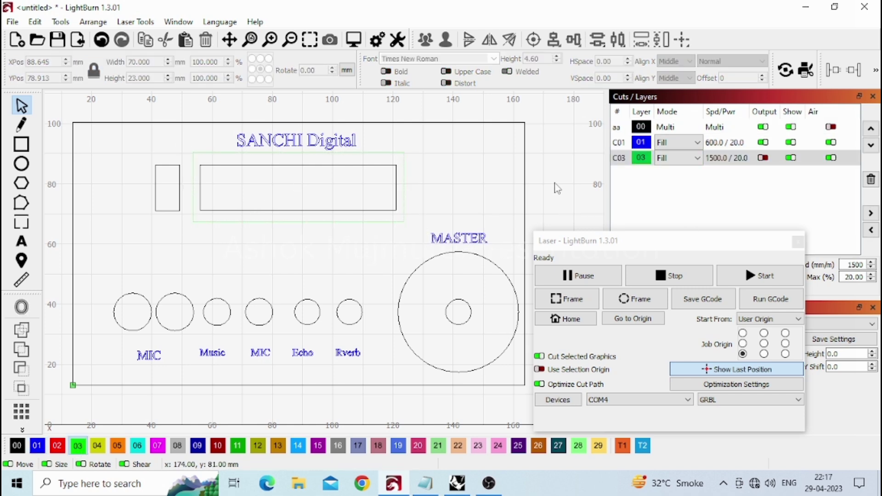
Set the speed to 900 mm/m for text layer 01 and 600 mm/m for the first line pass of layer 00
click(730, 142)
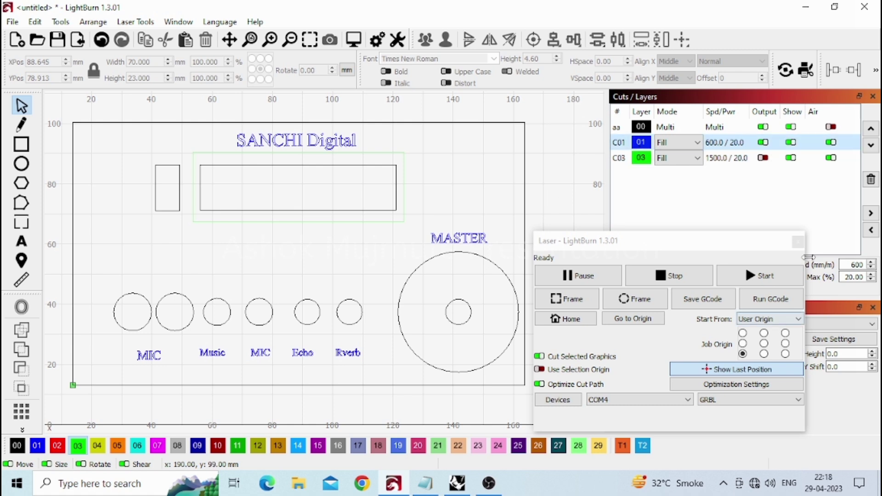
drag(749, 247, 570, 279)
click(870, 261)
click(871, 262)
click(872, 267)
click(787, 232)
click(731, 126)
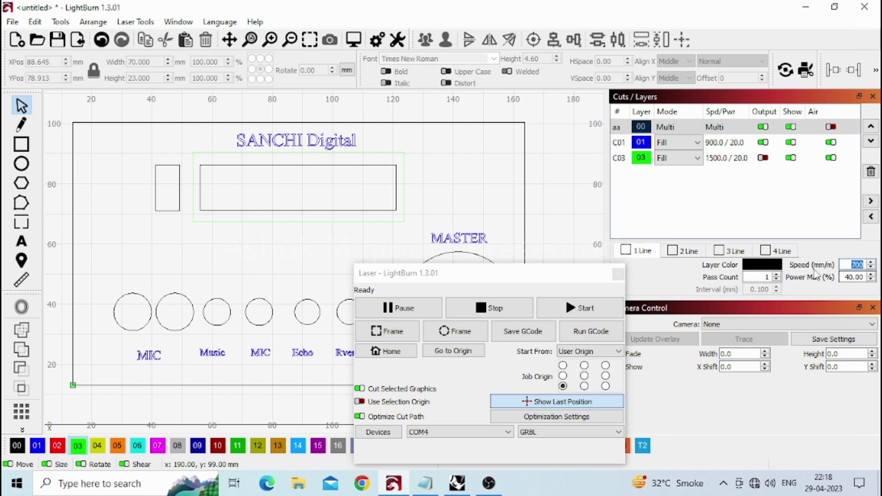
drag(460, 273, 651, 281)
Assign the large circle below "MASTER" to layer 04
click(419, 265)
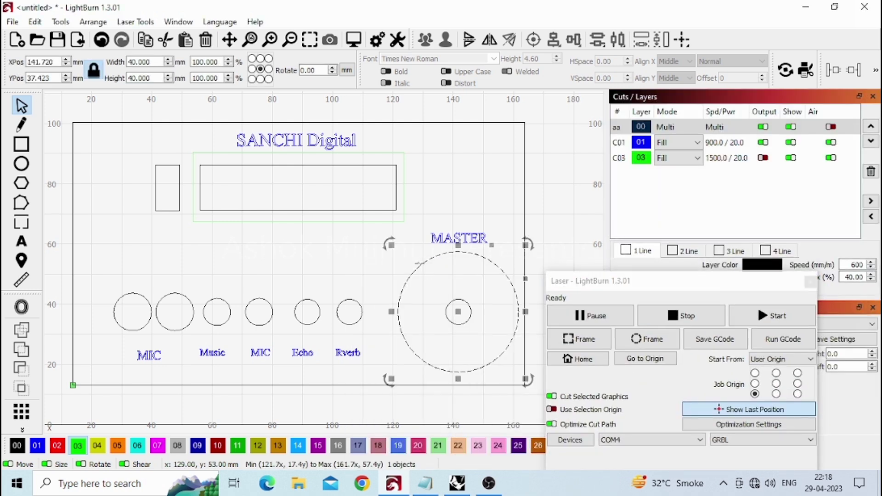
click(97, 446)
drag(635, 285, 682, 293)
Select the whole panel design with all labels and flip it horizontally
scroll(266, 258, down, 2)
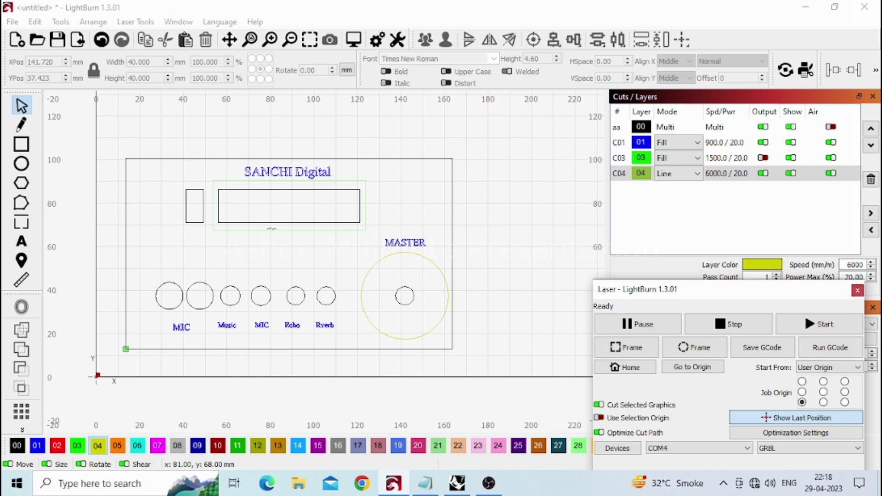
drag(86, 144, 474, 363)
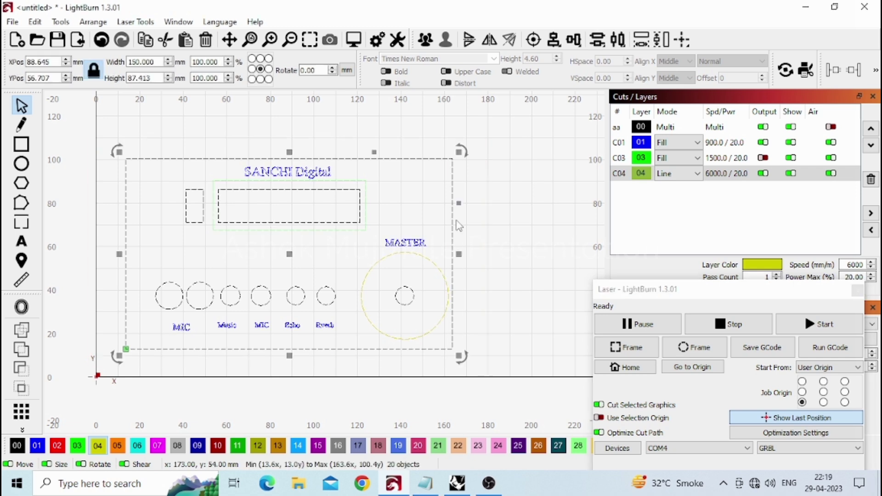
key(h)
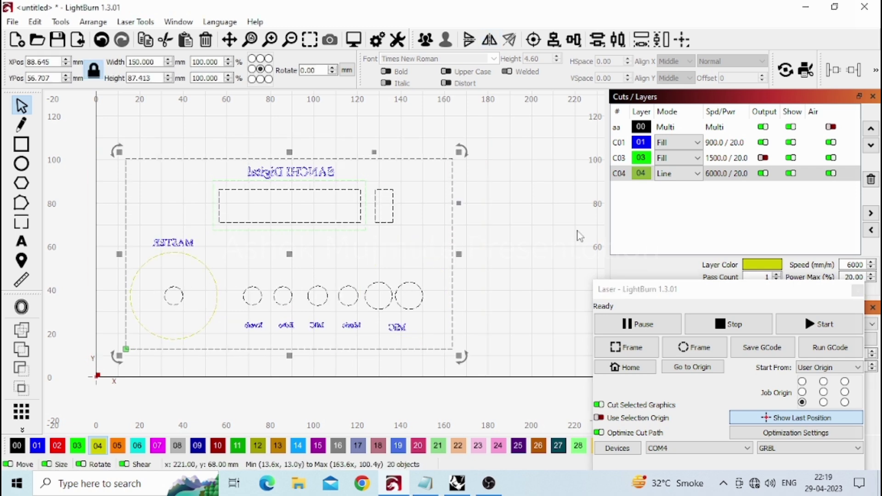